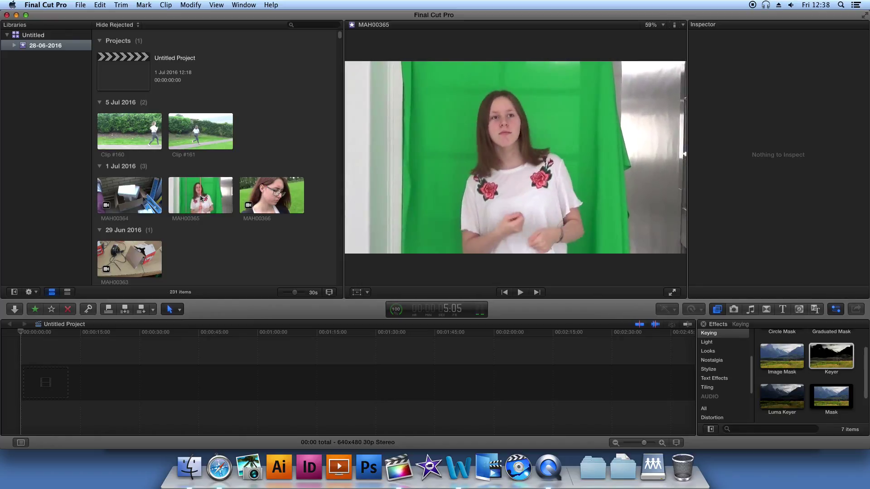
- Place MAH00365 at the start of the empty timeline, making a 10:14 720p HD 25p project
left_click(200, 198)
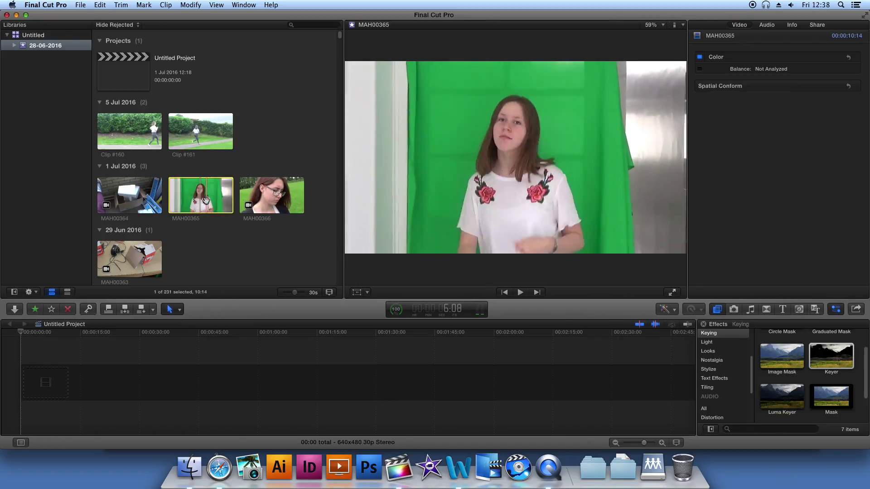
left_click_drag(210, 225, 30, 383)
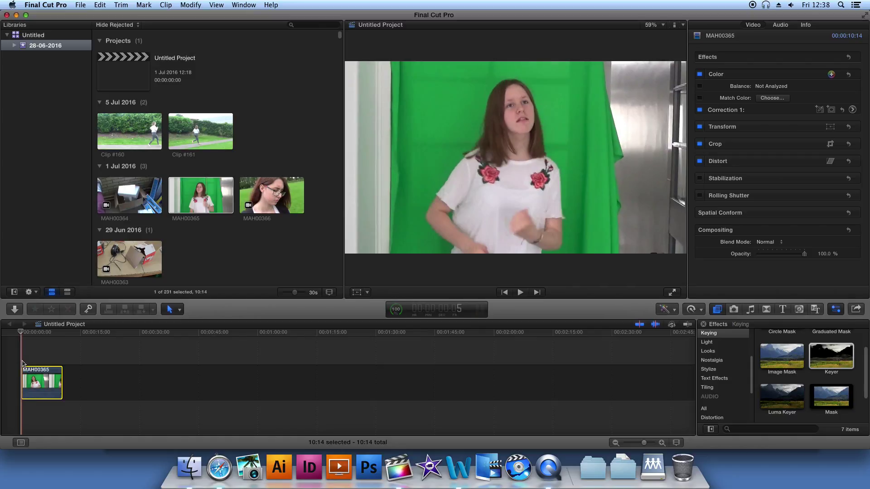
left_click(24, 362)
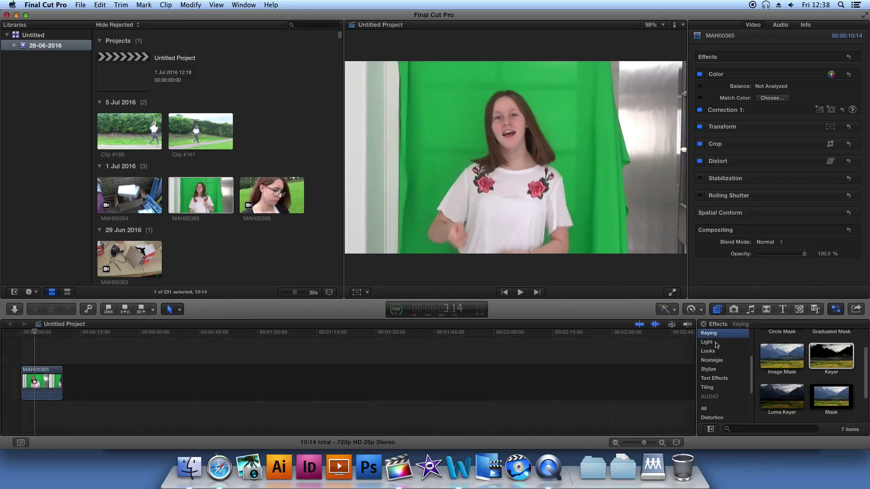
- Apply the Keying category's Keyer effect to MAH00365 and play it to check the black background
scroll(716, 345, "up", 3)
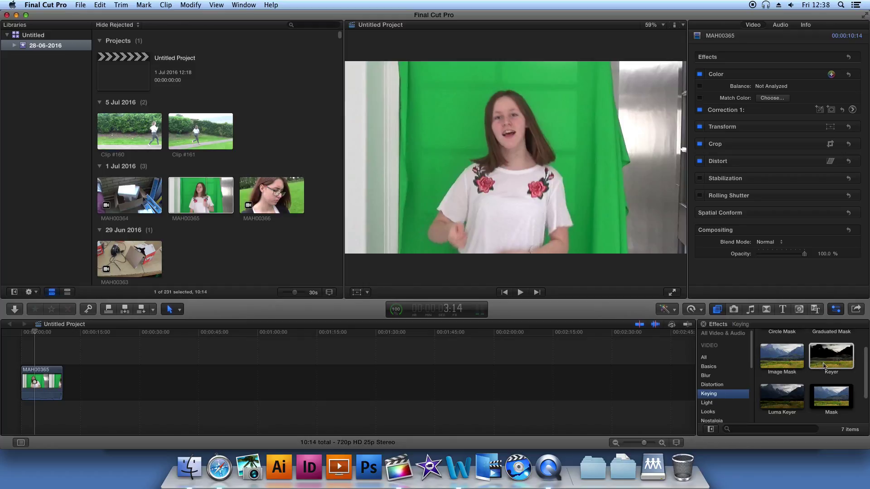
left_click_drag(823, 366, 43, 393)
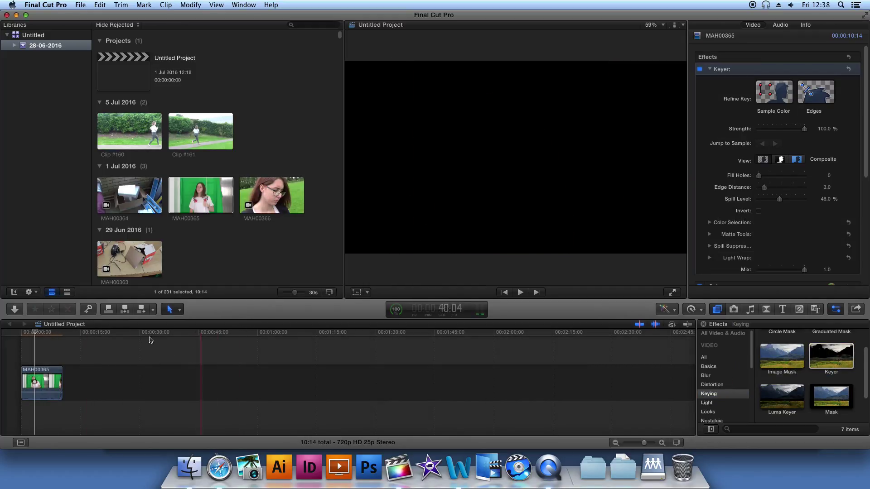
key("space")
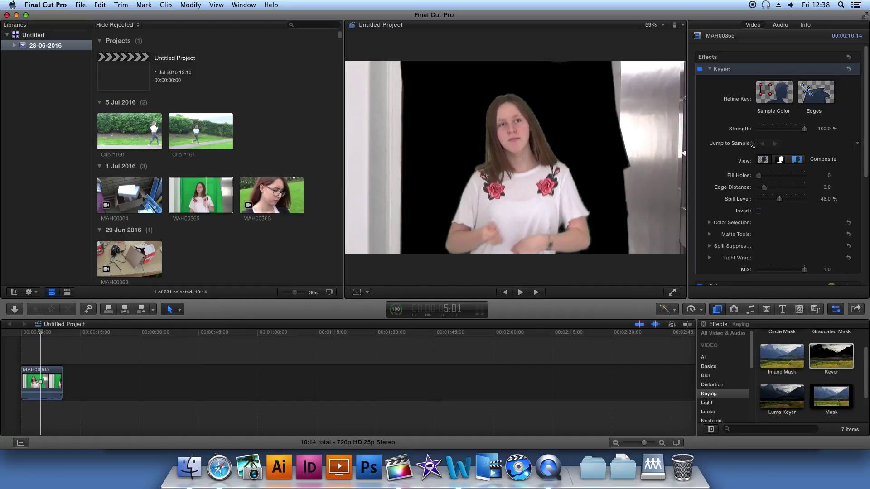
- Crop MAH00365 by 326 px on the left and 296 px on the right to remove the grey wall
left_click(367, 292)
left_click(385, 315)
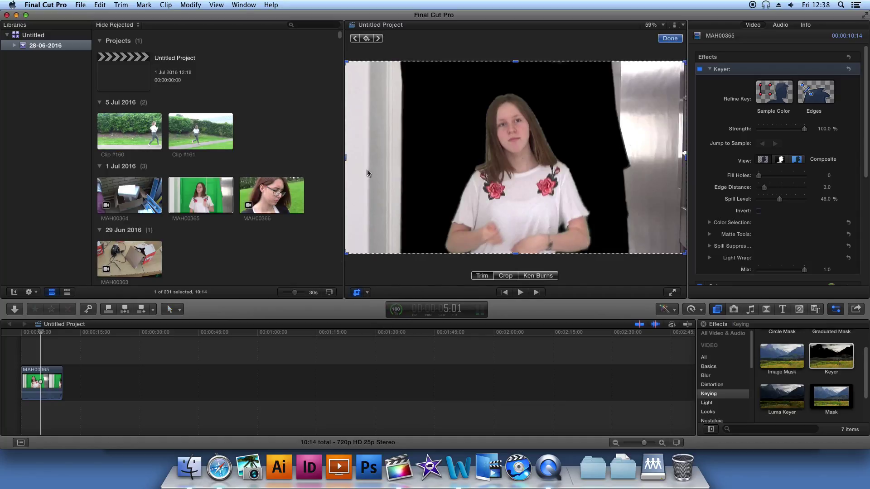
left_click_drag(346, 161, 433, 167)
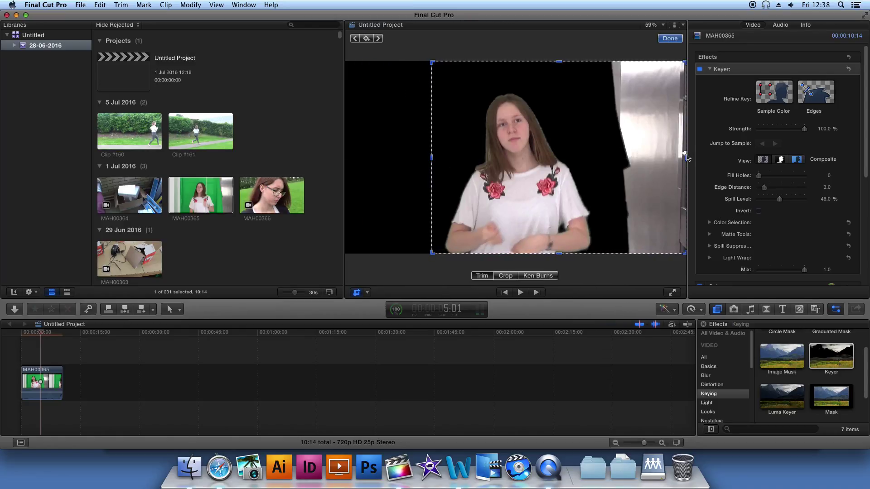
left_click_drag(685, 156, 603, 166)
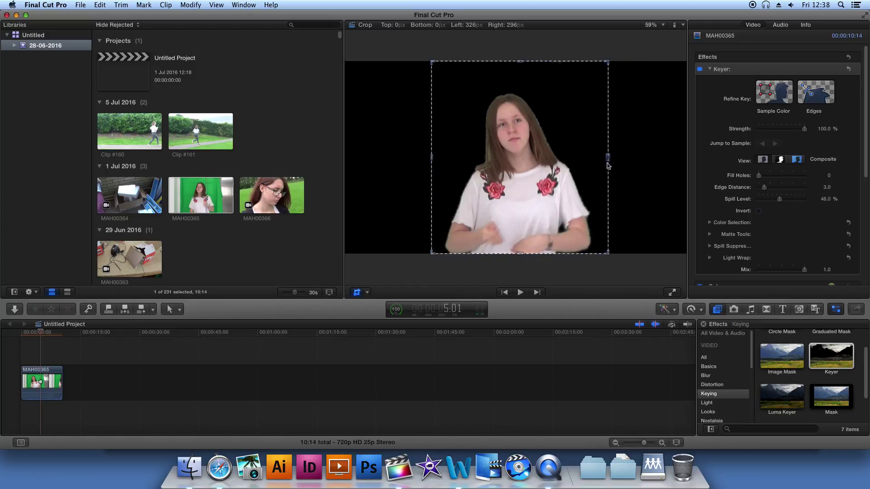
key("Return")
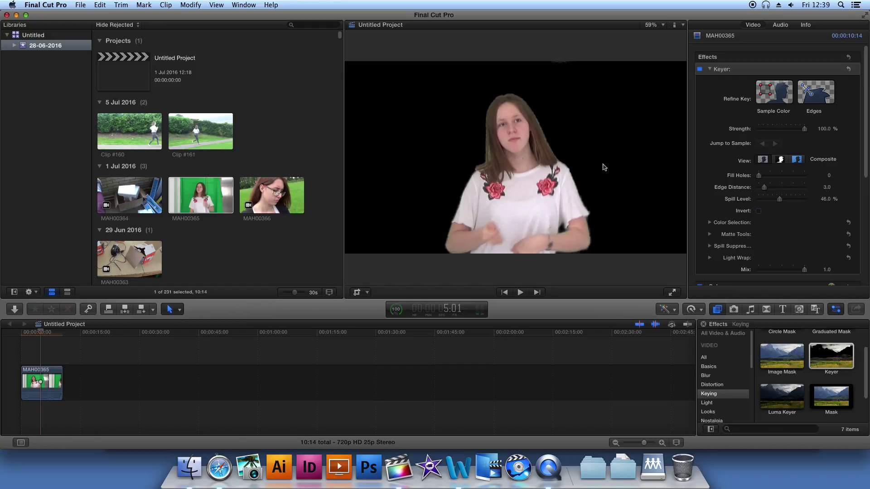
mouse_move(40, 333)
left_mouse_down()
mouse_move(27, 334)
mouse_move(53, 336)
left_mouse_up()
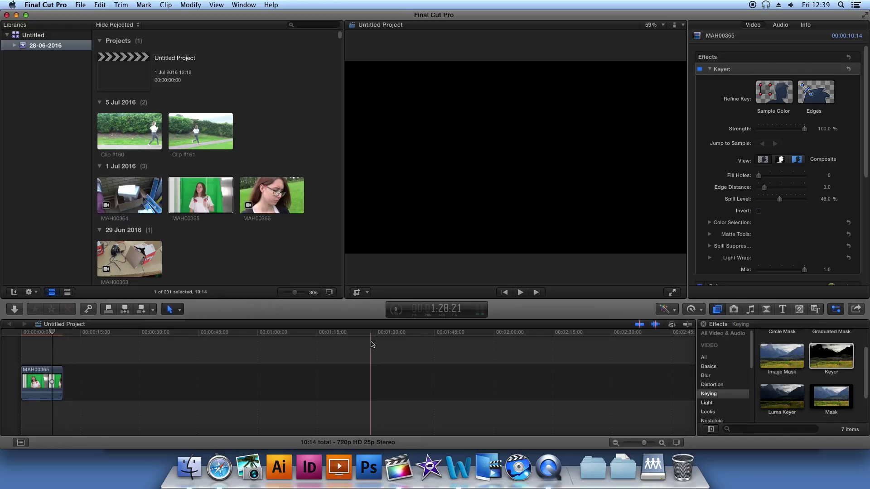
- Find the Angels Wings stock clip in the browser and drag it into the timeline
left_click(239, 267)
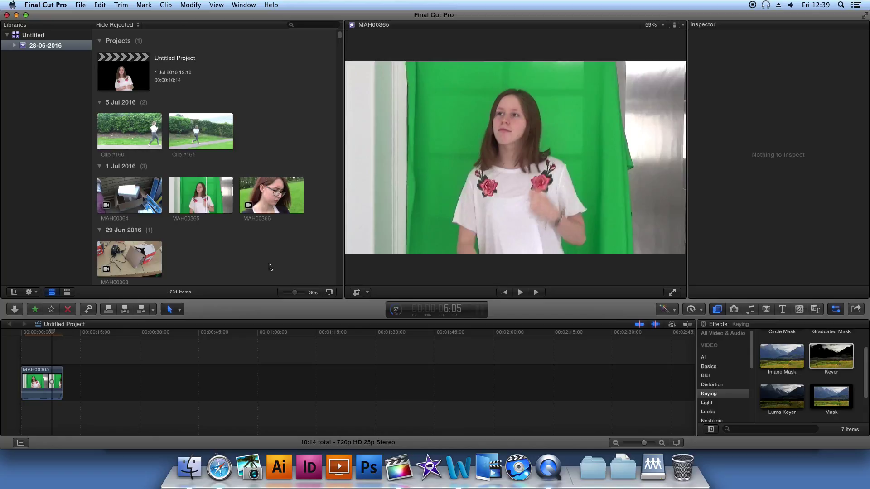
scroll(268, 267, "down", 3)
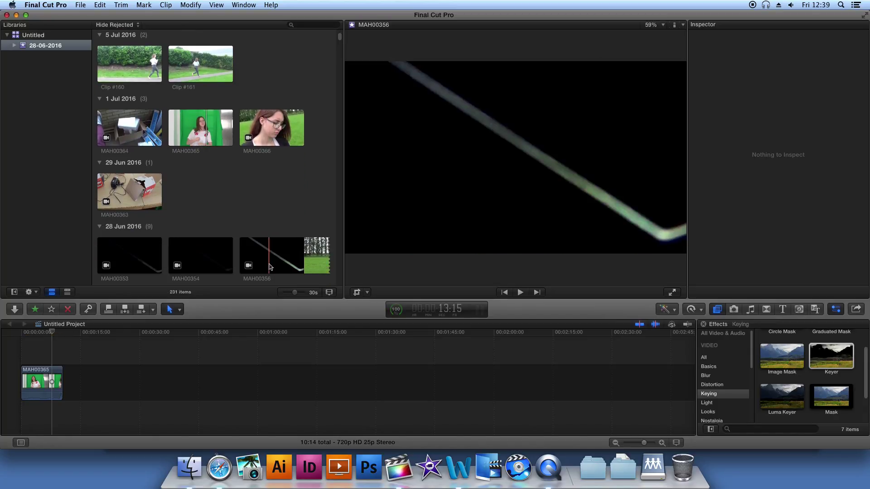
scroll(269, 267, "down", 20)
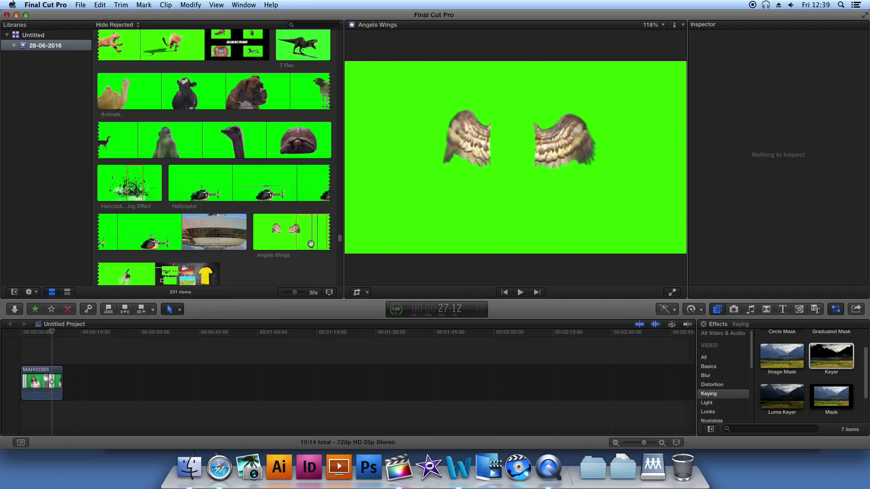
left_click_drag(326, 242, 40, 400)
- Put Angels Wings under MAH00365, trim both to a 7:15 project, and apply Keyer to the wings
key("super+4")
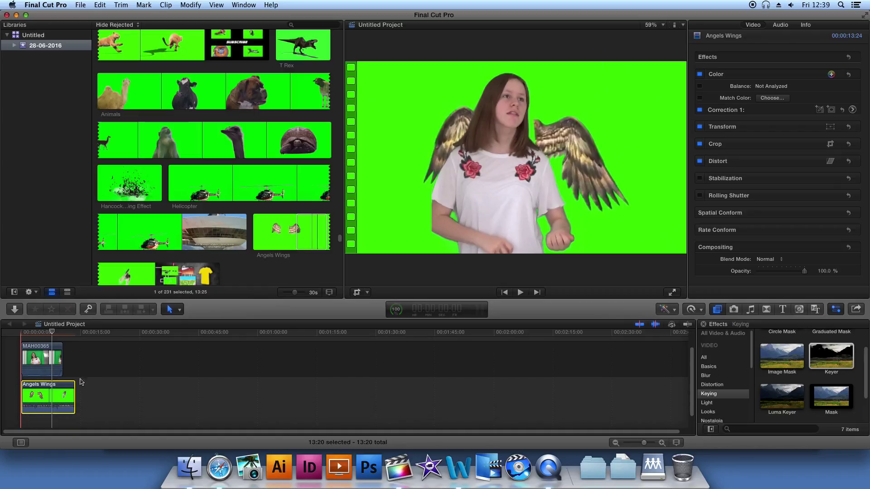
left_click(74, 391)
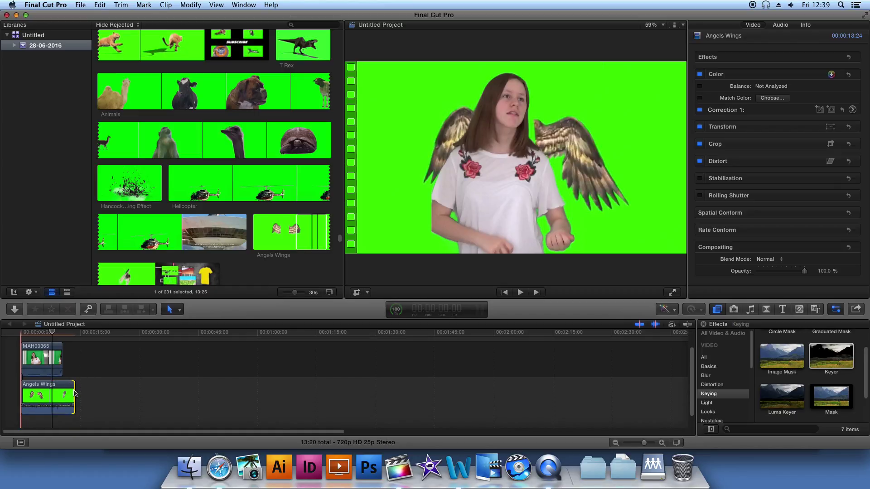
left_click_drag(75, 392, 49, 394)
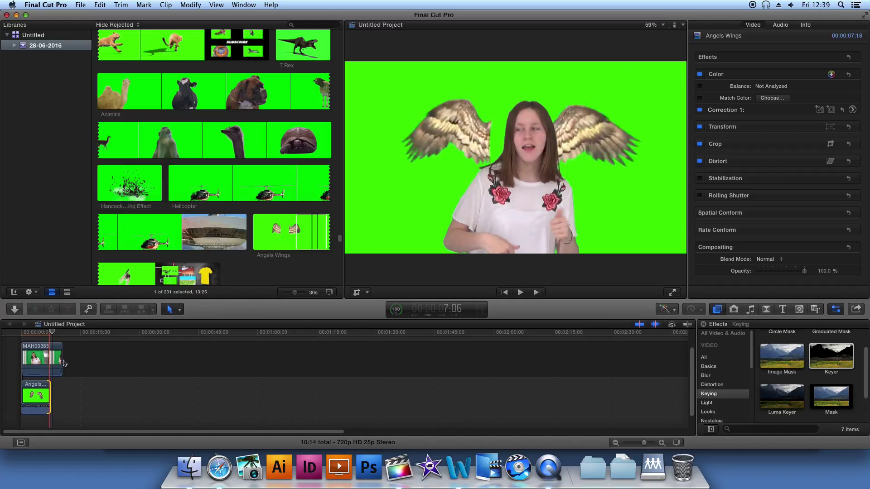
left_click(62, 354)
left_click_drag(60, 357, 34, 336)
left_click(20, 334)
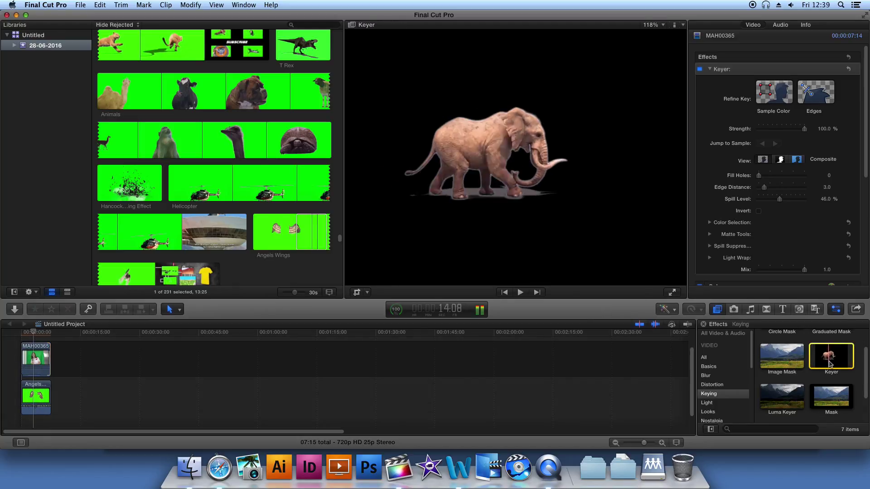
left_click_drag(831, 356, 36, 395)
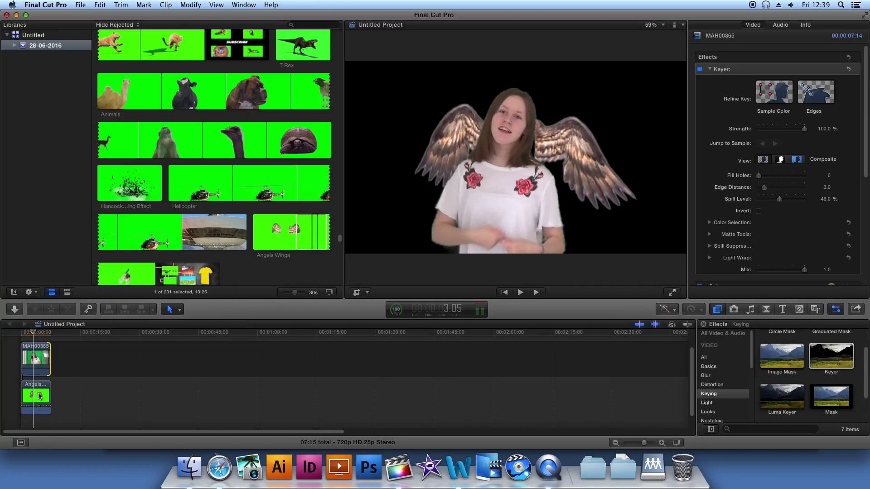
key("space")
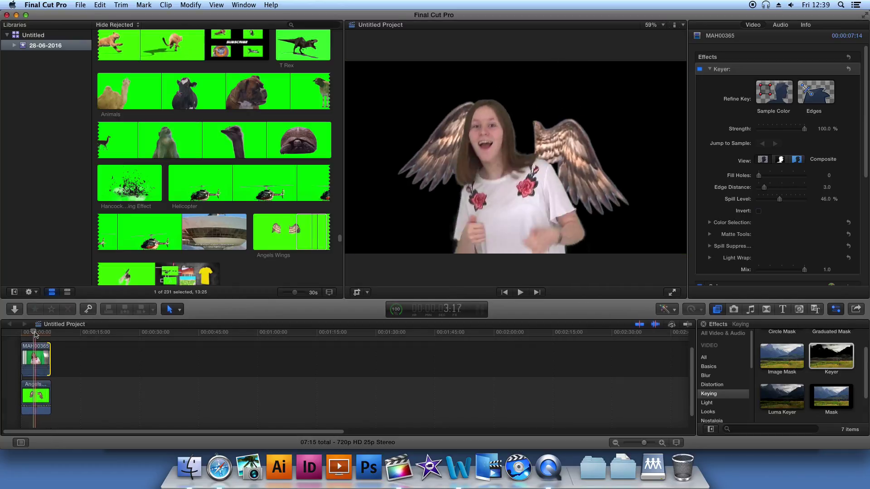
- Scale the Angels Wings clip to about 120% and move it down behind the woman's shoulders
left_click(368, 292)
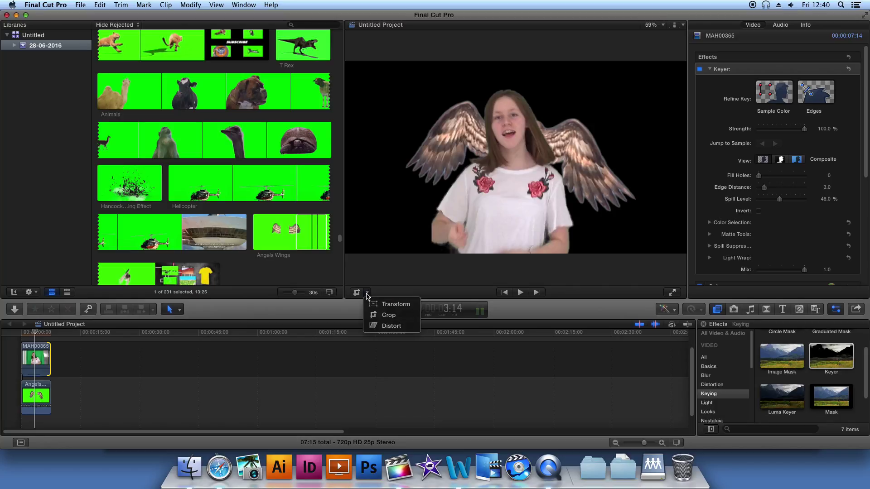
left_click(395, 303)
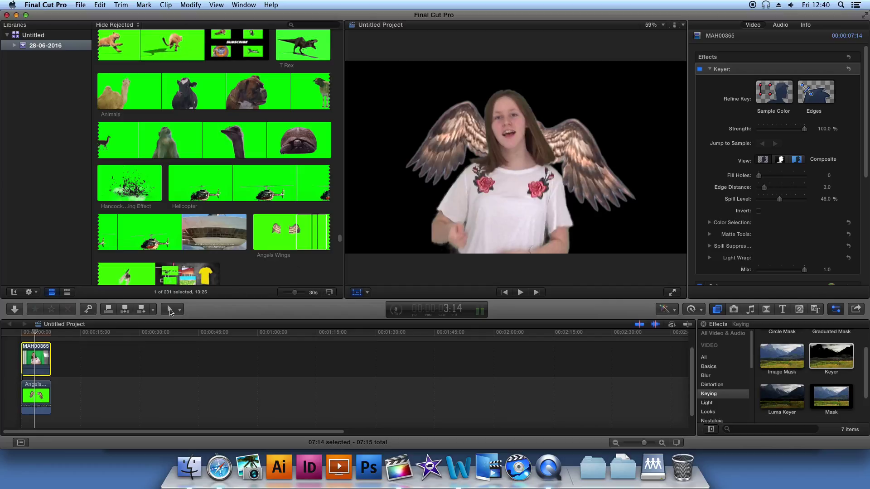
left_click(47, 394)
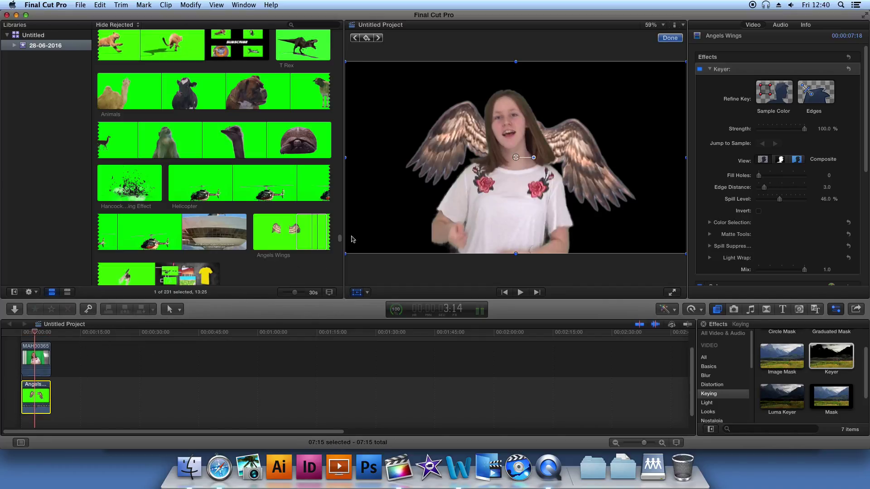
left_click_drag(347, 254, 310, 274)
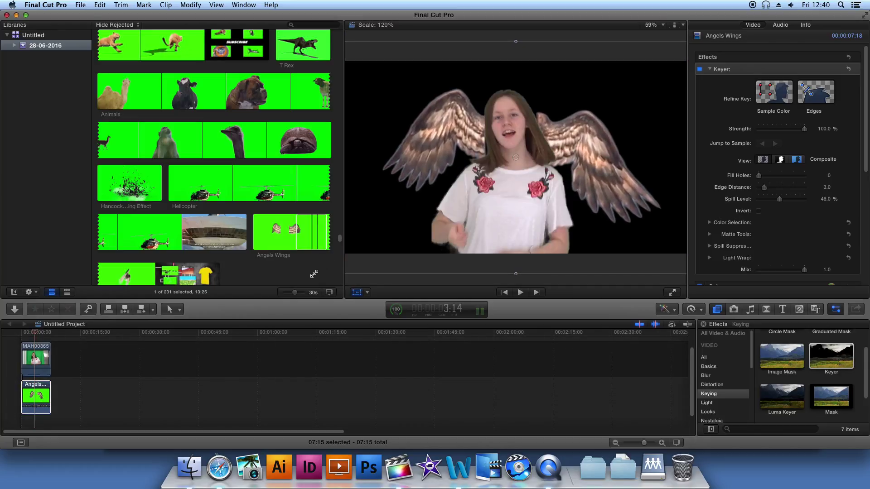
left_click_drag(577, 151, 581, 196)
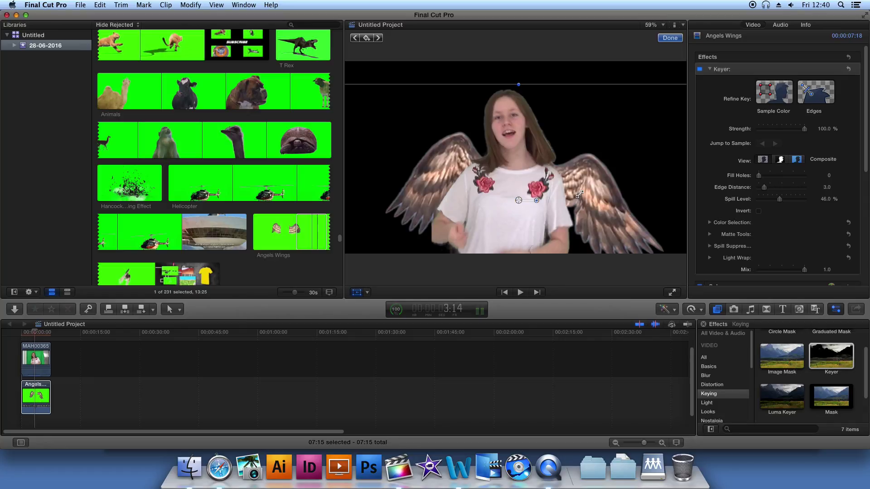
key("a")
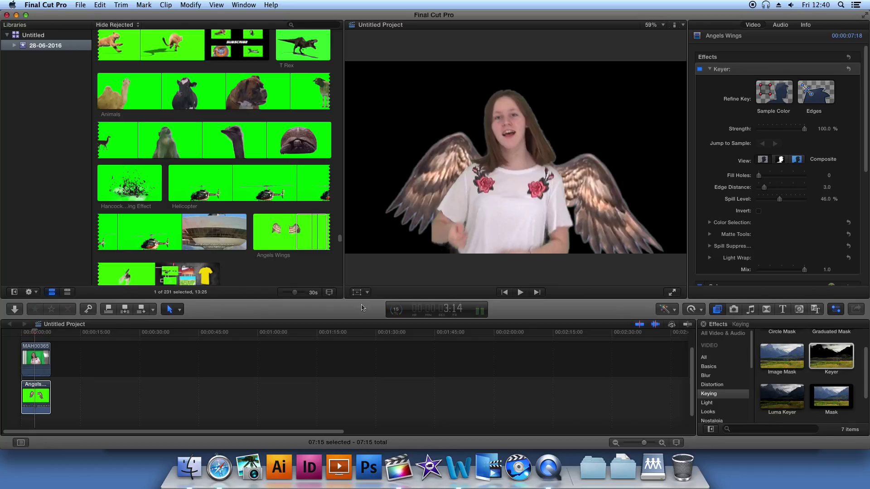
left_click(36, 394)
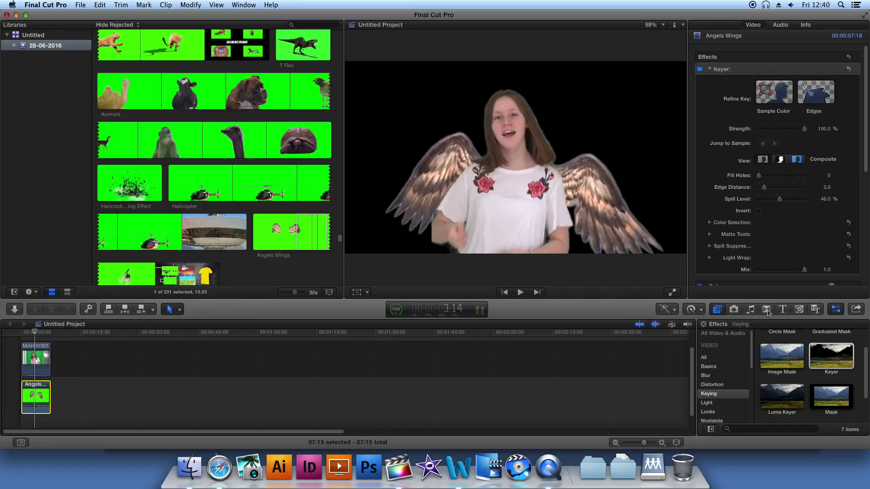
- Add the Clouds background generator under both clips from the start, trimmed to end at 07:06
left_click(798, 312)
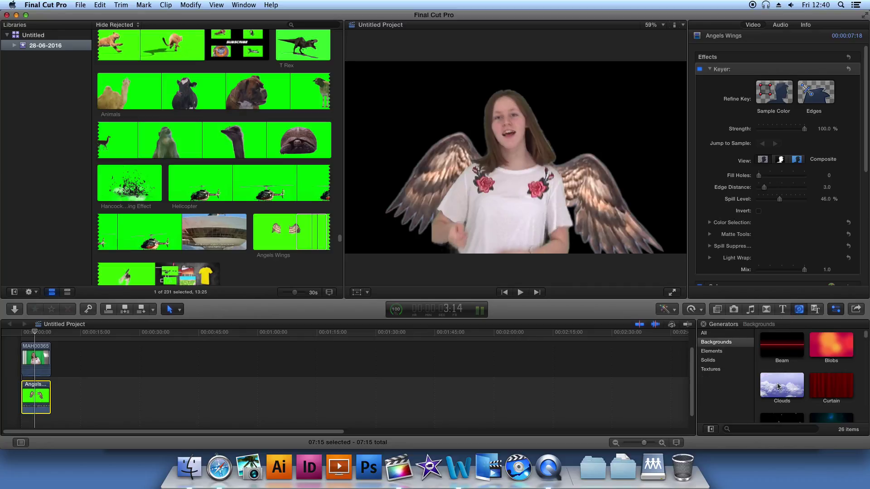
left_click_drag(777, 387, 36, 423)
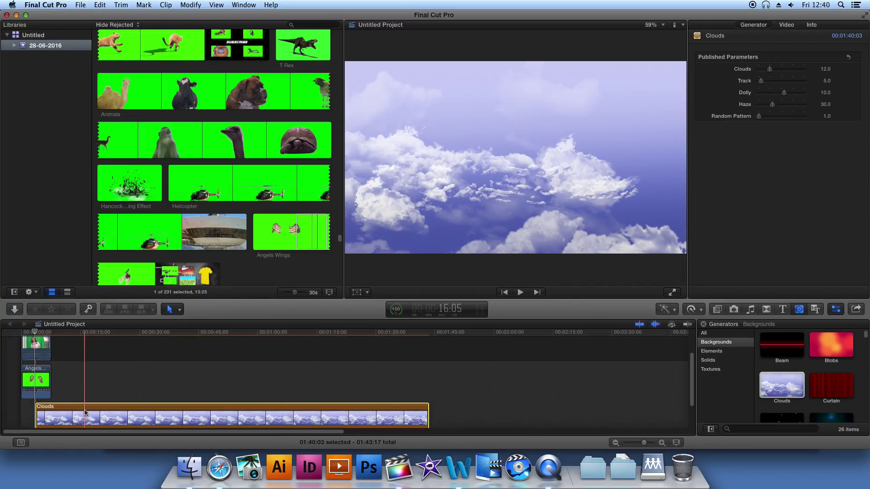
left_click_drag(85, 412, 23, 408)
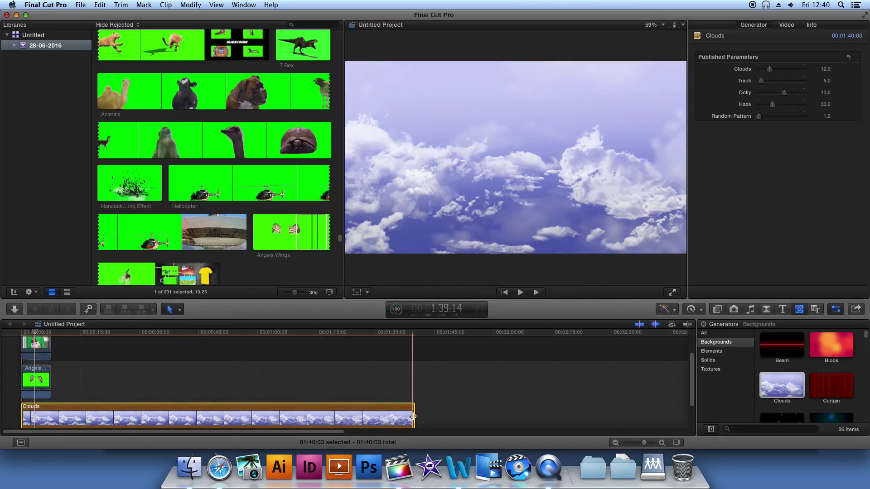
left_click_drag(412, 417, 49, 417)
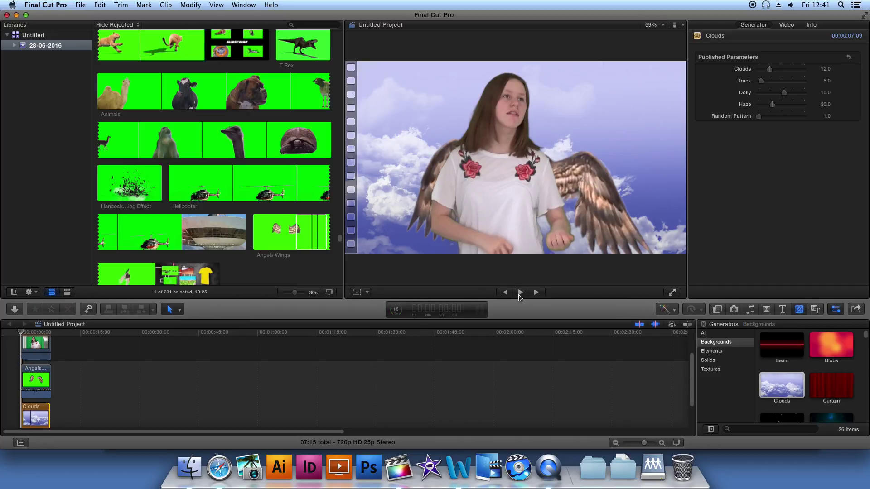
- Play the composite, then select Angels Wings to show its Keyer settings (Strength 100%, Spill Level 46%)
left_click(520, 293)
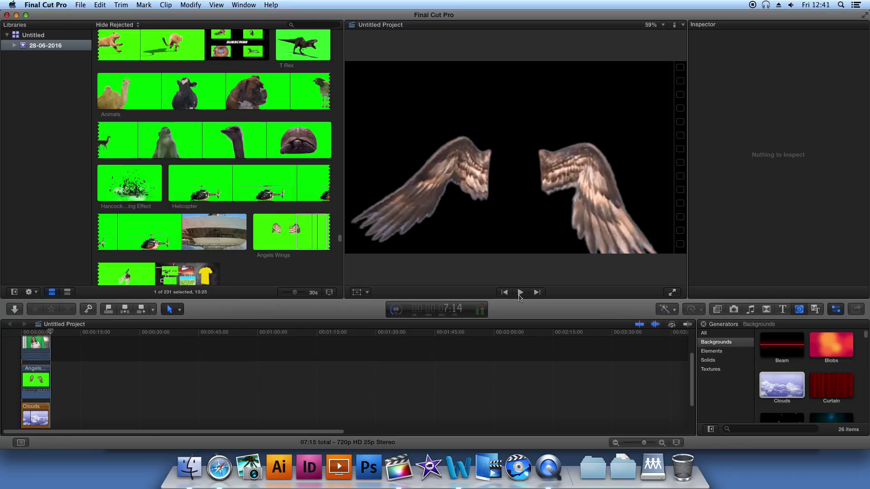
left_click(360, 293)
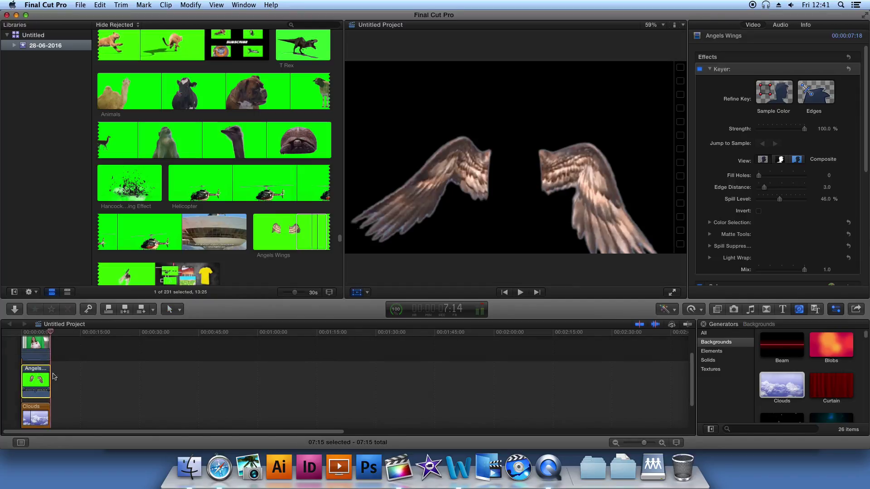
left_click(455, 184)
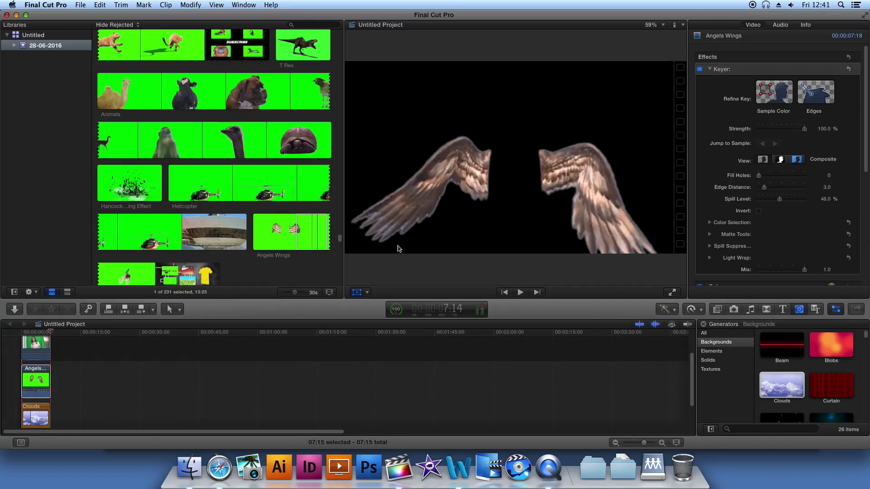
left_click(356, 293)
left_click(178, 323)
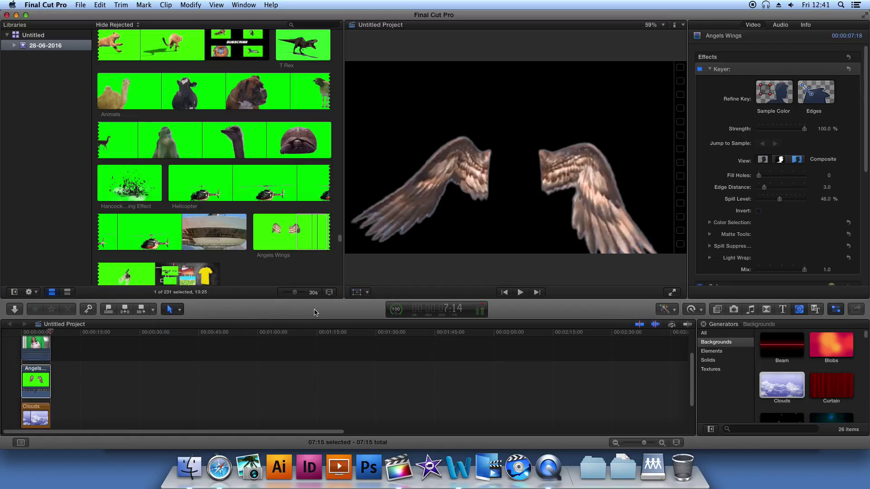